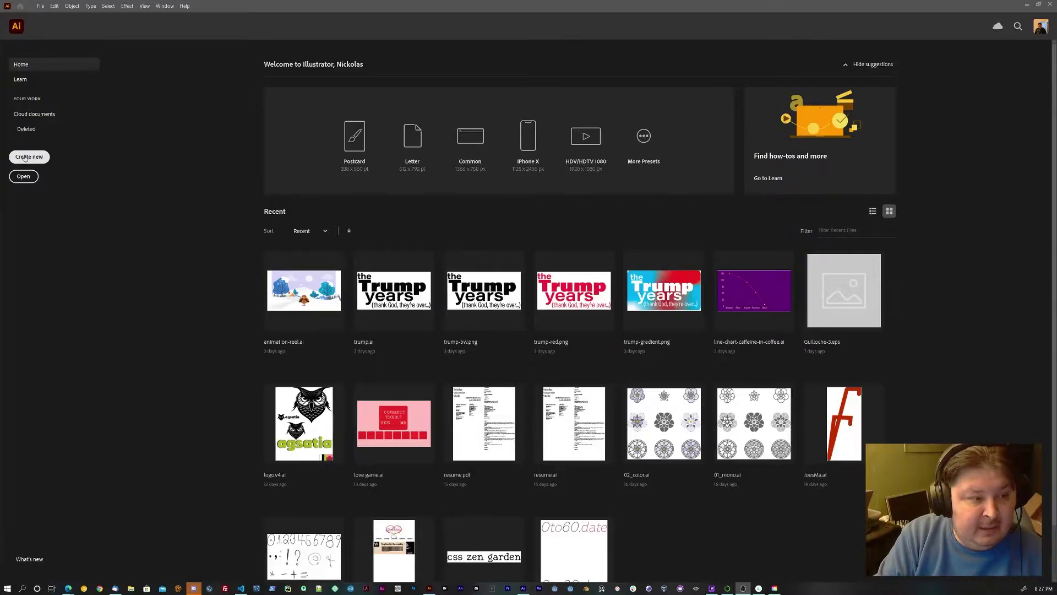
- Create a new document from the recent Art & Illustration preset, 1296 x 1728 pt
{"action": "left_click", "coordinate": [24, 158]}
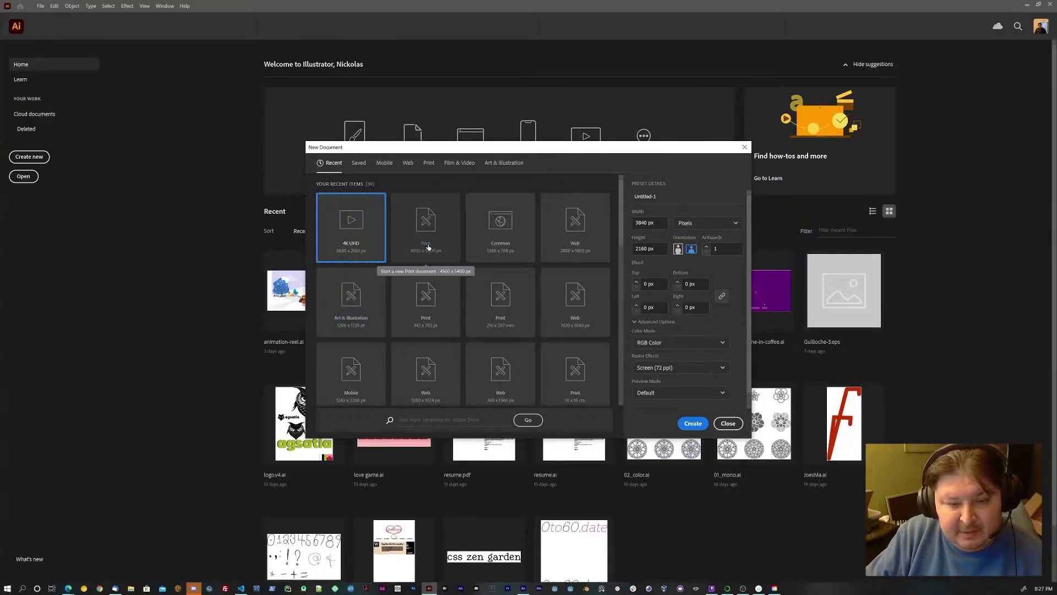
{"action": "left_click", "coordinate": [345, 305]}
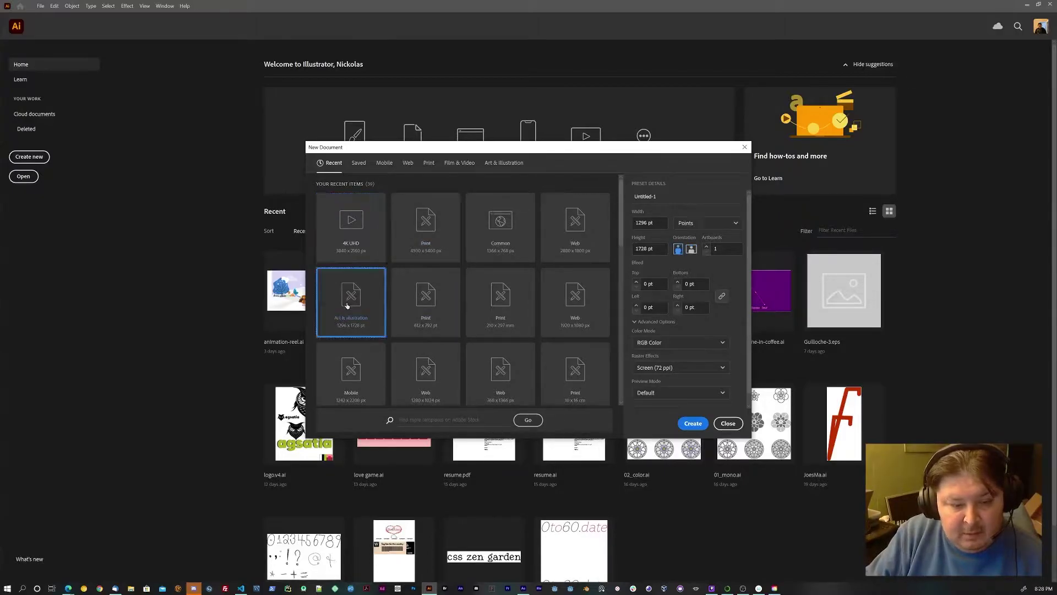
{"action": "left_click", "coordinate": [687, 424]}
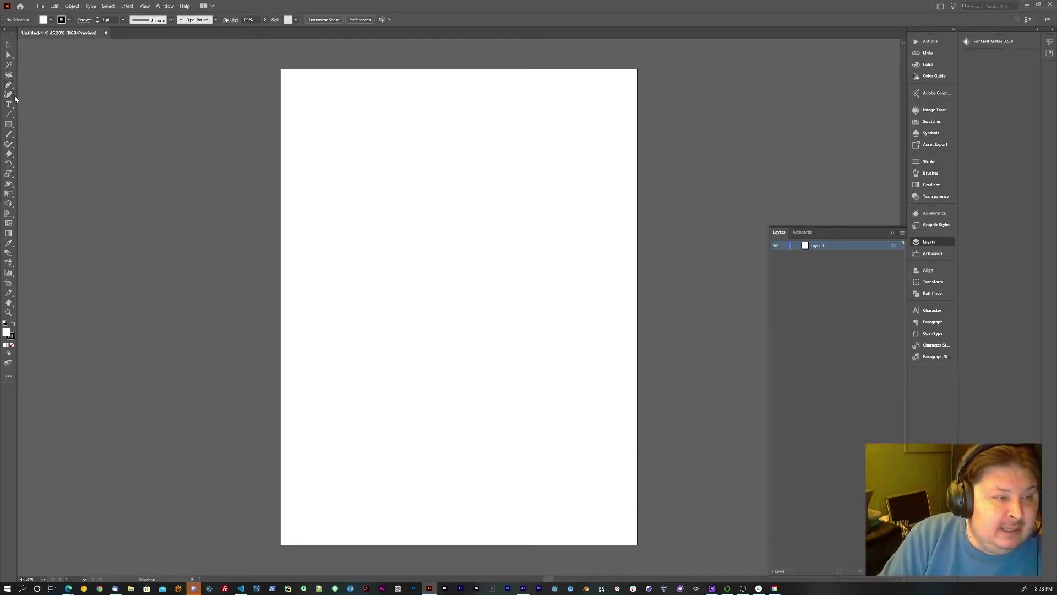
- Select the Paintbrush tool and show the rulers around the blank artboard
{"action": "left_click", "coordinate": [10, 135]}
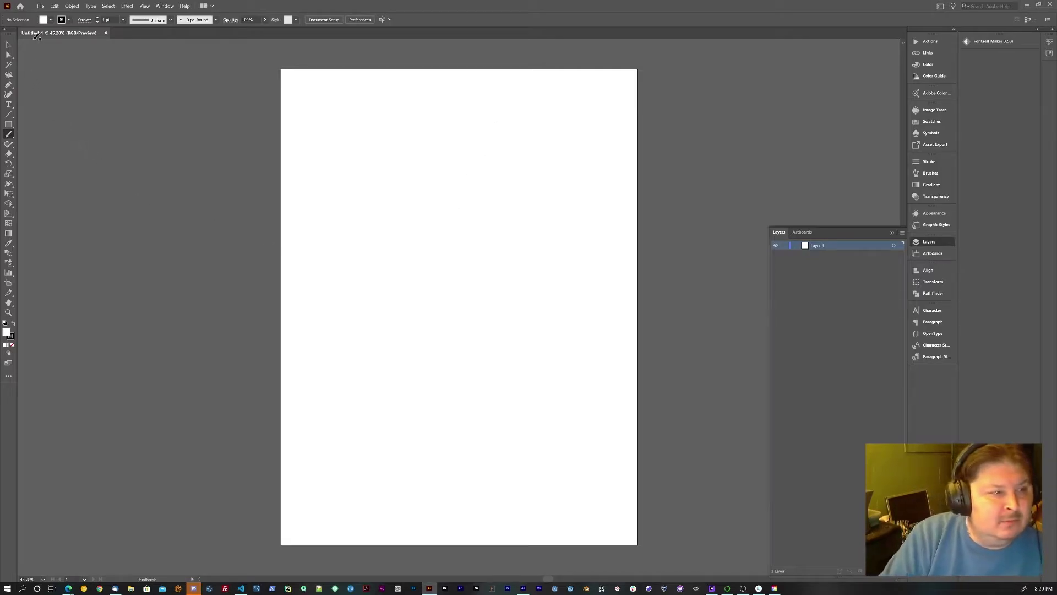
{"action": "left_click", "coordinate": [42, 7]}
{"action": "left_click", "coordinate": [155, 10]}
{"action": "left_click", "coordinate": [146, 7]}
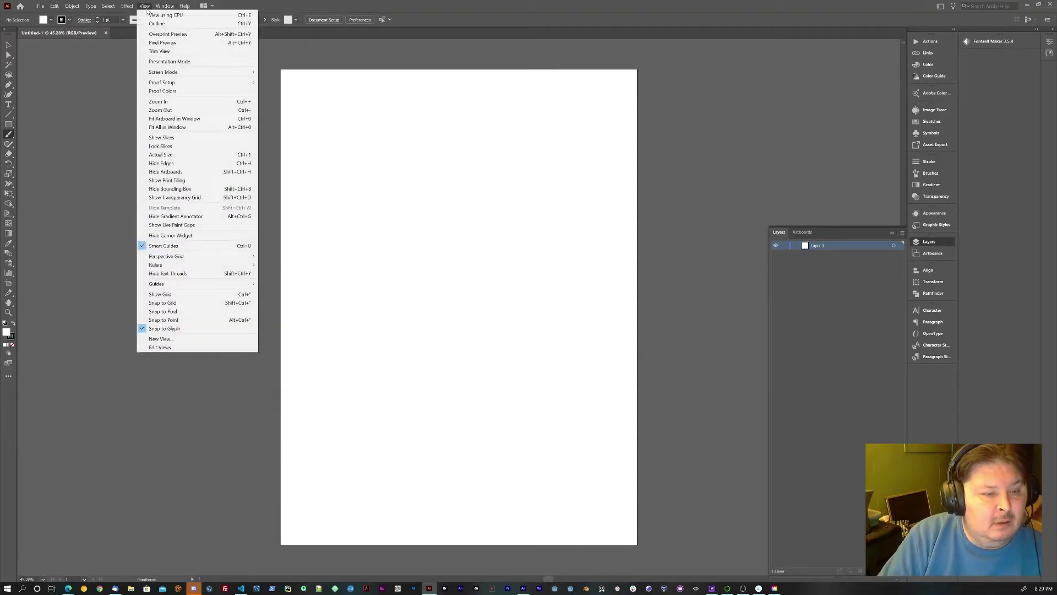
{"action": "mouse_move", "coordinate": [171, 285]}
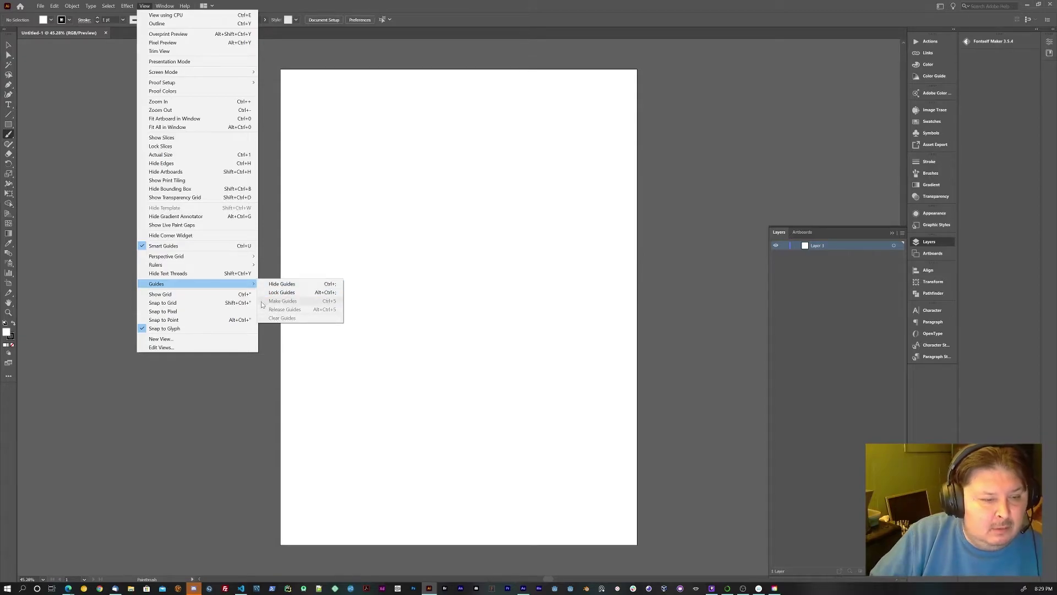
{"action": "mouse_move", "coordinate": [201, 267]}
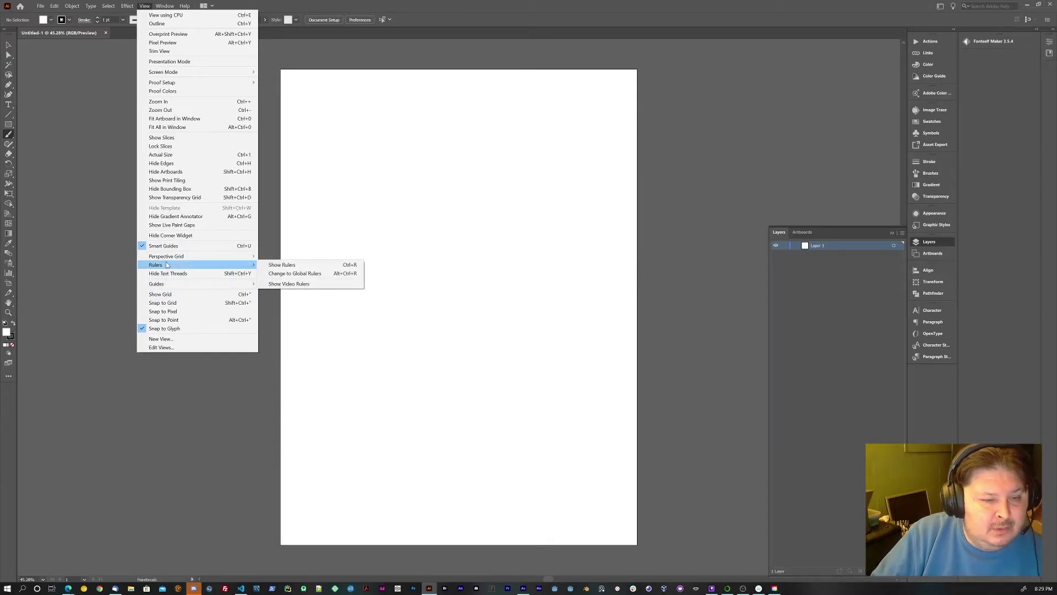
{"action": "left_click", "coordinate": [278, 266]}
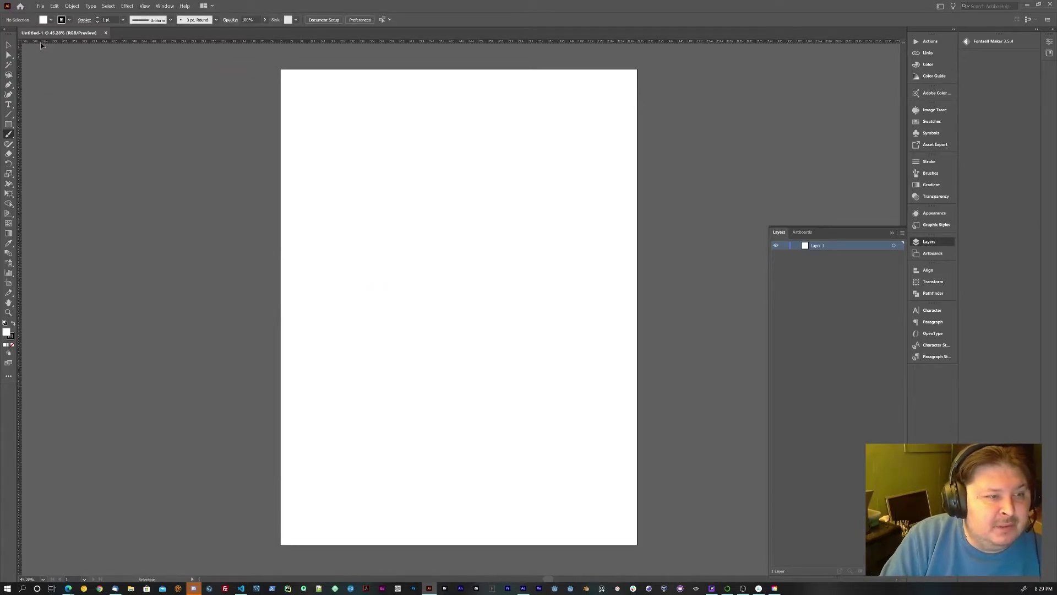
- Place three horizontal guides across the artboard: one near its top, one near its bottom, and one a little above the bottom one
{"action": "left_click_drag", "start_coordinate": [54, 74], "coordinate": [75, 147]}
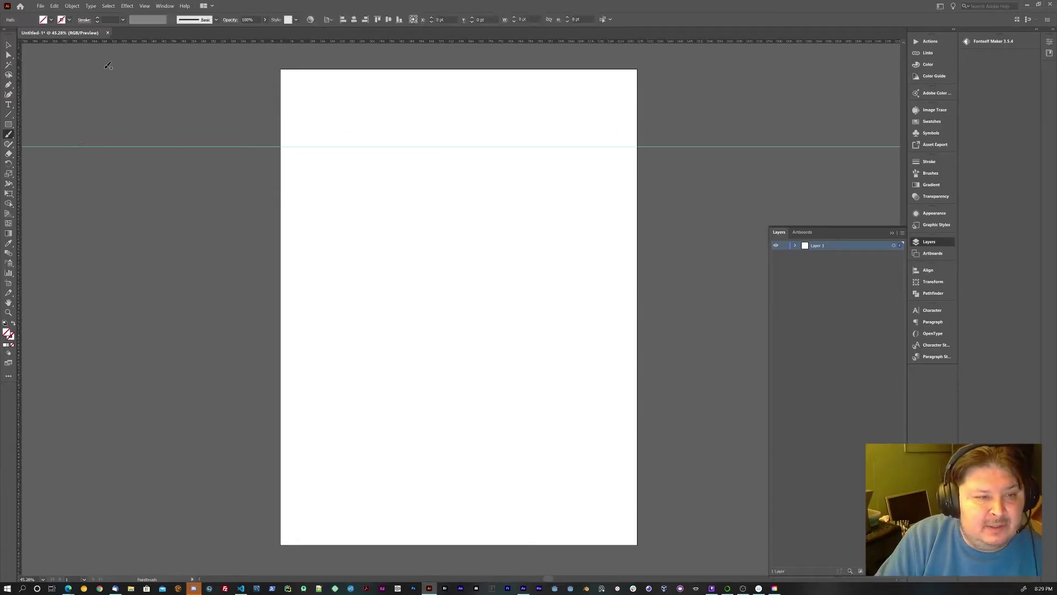
{"action": "left_click_drag", "start_coordinate": [119, 114], "coordinate": [160, 463]}
{"action": "left_click_drag", "start_coordinate": [127, 44], "coordinate": [173, 373]}
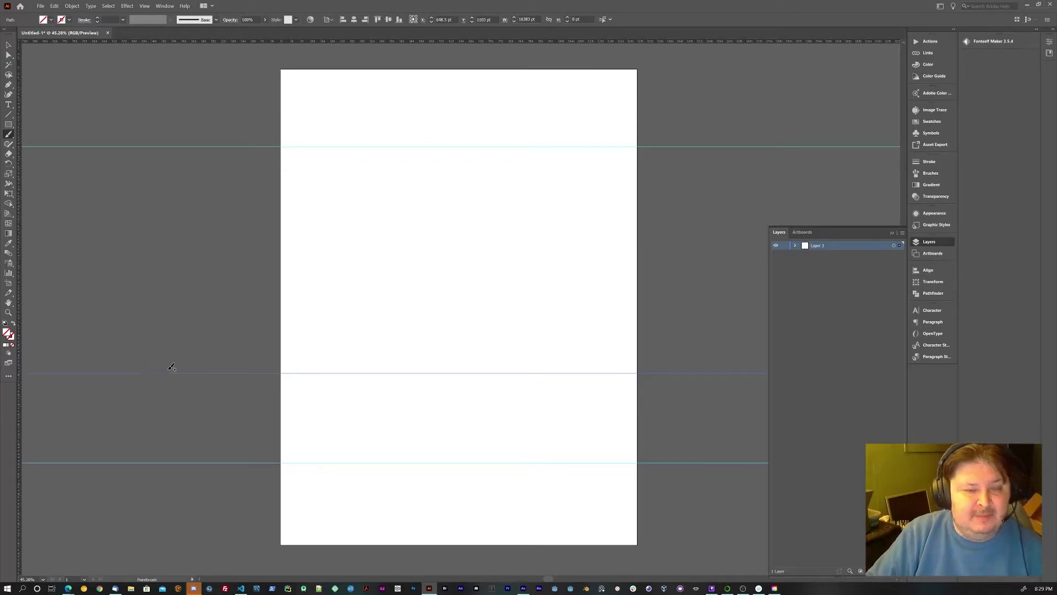
{"action": "left_click", "coordinate": [165, 5]}
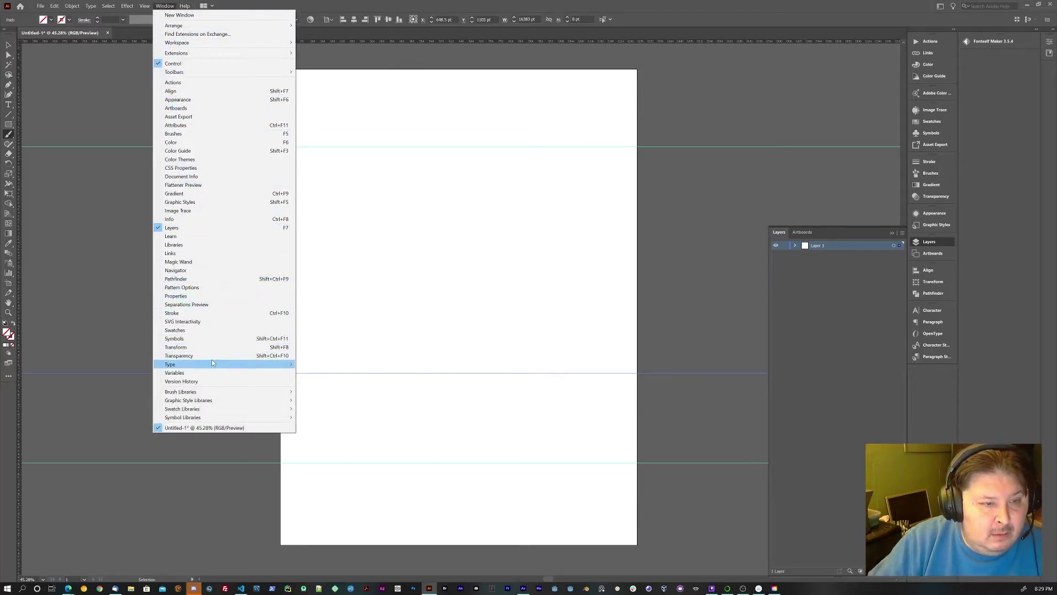
{"action": "left_click", "coordinate": [165, 6]}
{"action": "left_click", "coordinate": [144, 5]}
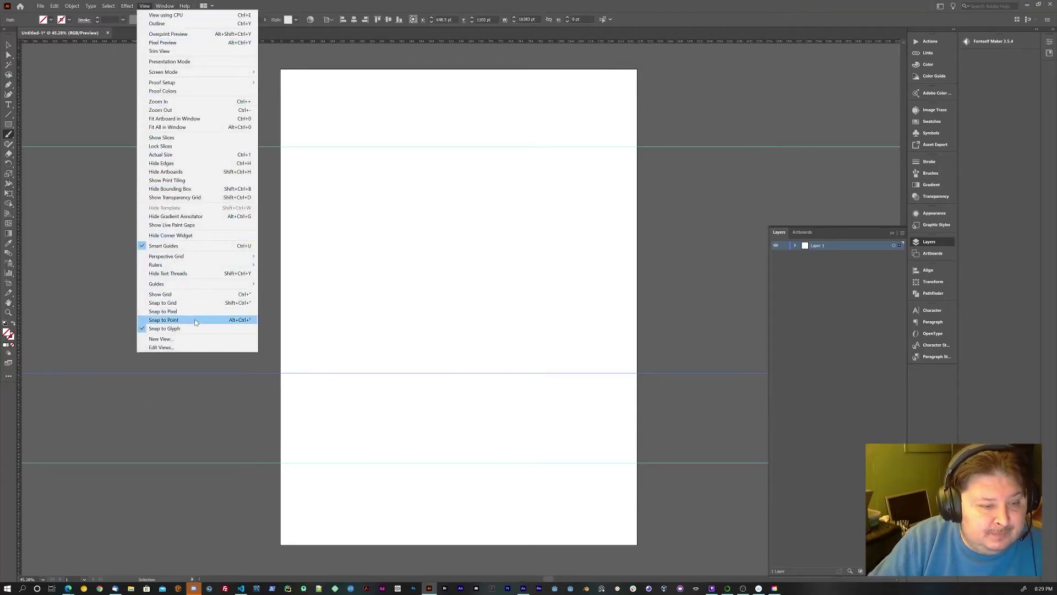
{"action": "mouse_move", "coordinate": [223, 284]}
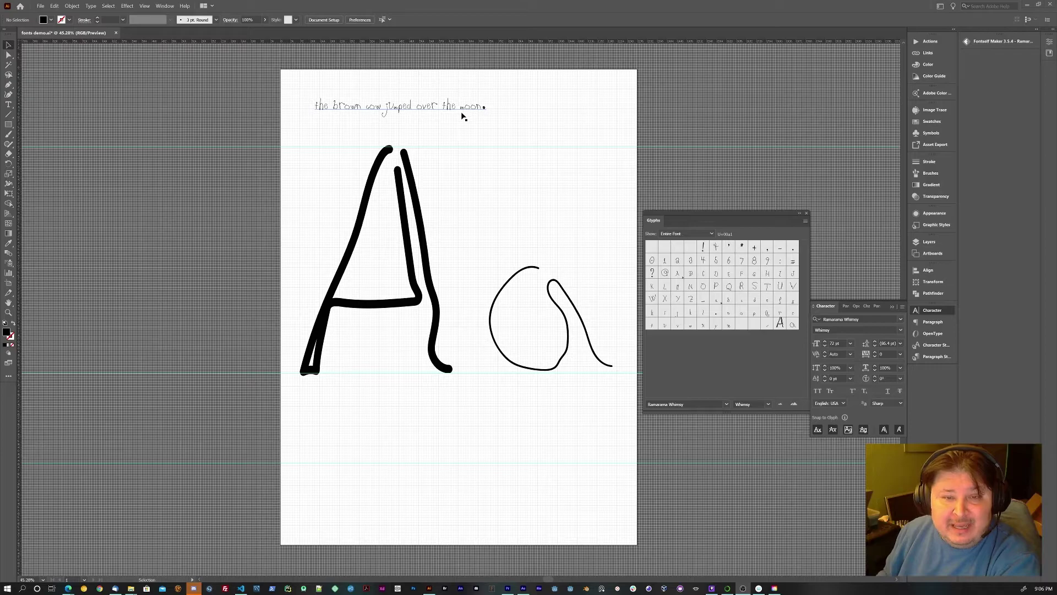
- Append the sentence "Aardvarks jump as well." to the end of the sample text line
{"action": "double_click", "coordinate": [485, 108]}
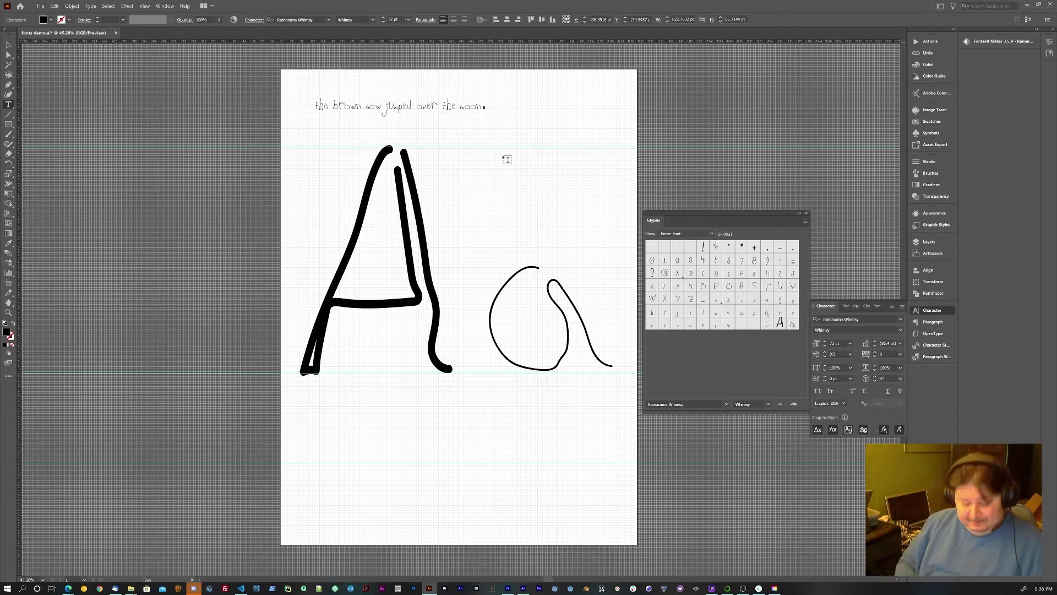
{"action": "type", "text": "And"}
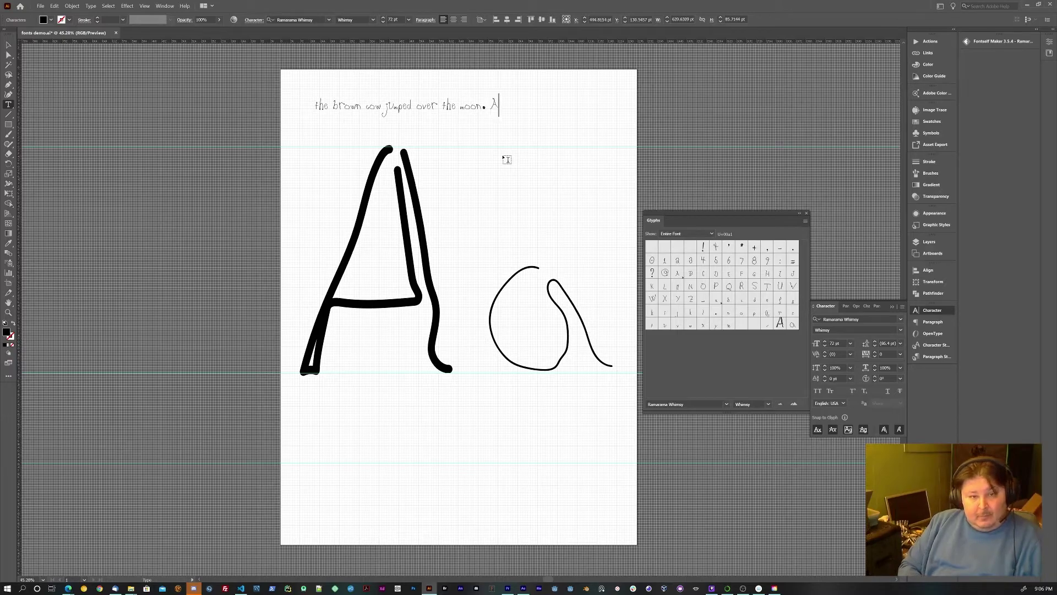
{"action": "key", "text": "BackSpace"}
{"action": "key", "text": "BackSpace"}
{"action": "type", "text": "a"}
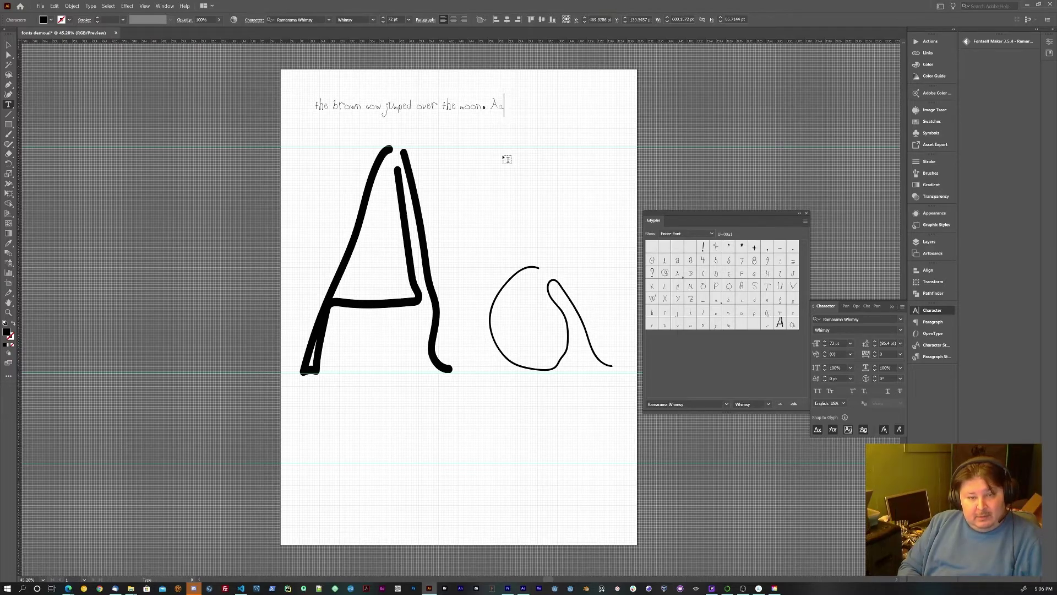
{"action": "type", "text": "rdv"}
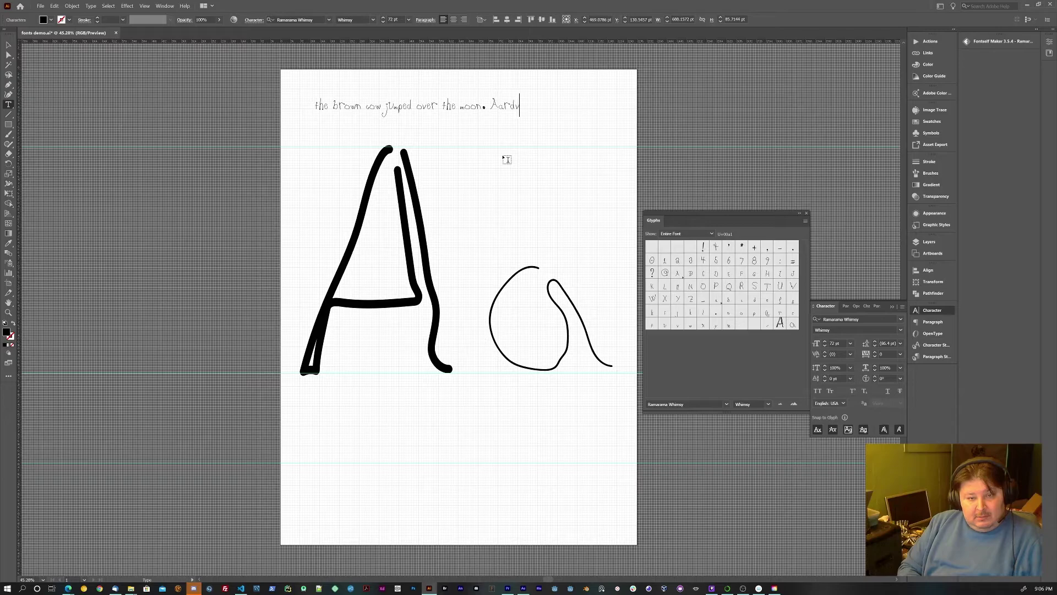
{"action": "type", "text": "arks j"}
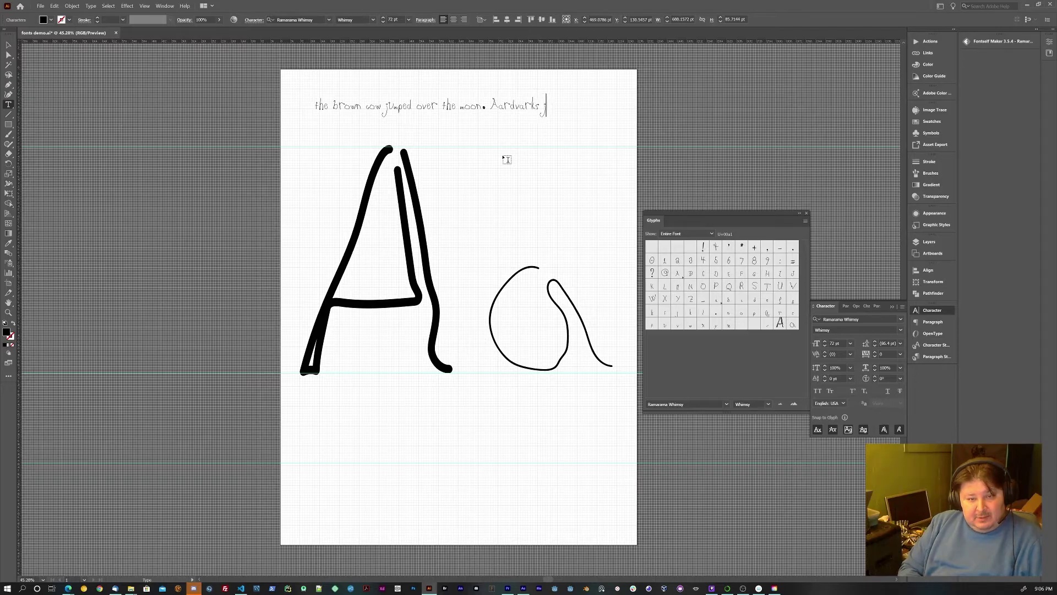
{"action": "type", "text": "ump "}
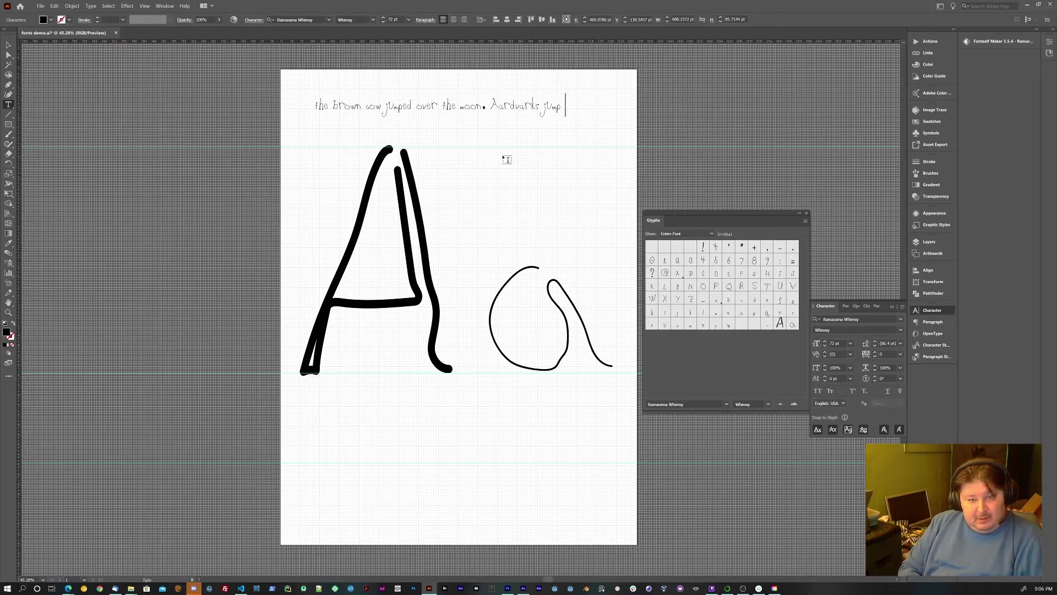
{"action": "type", "text": "as welll."}
{"action": "key", "text": "Left"}
{"action": "key", "text": "BackSpace"}
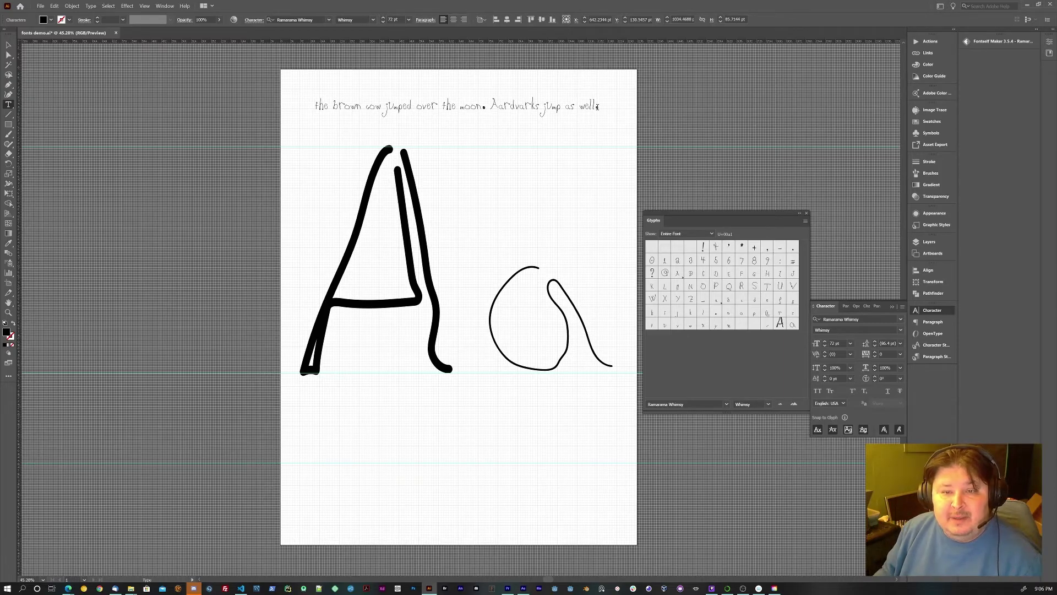
- Swap the "A" and the first "a" of "Aardvarks" for their alternate glyphs and select both letters
{"action": "left_click_drag", "start_coordinate": [499, 105], "coordinate": [491, 104]}
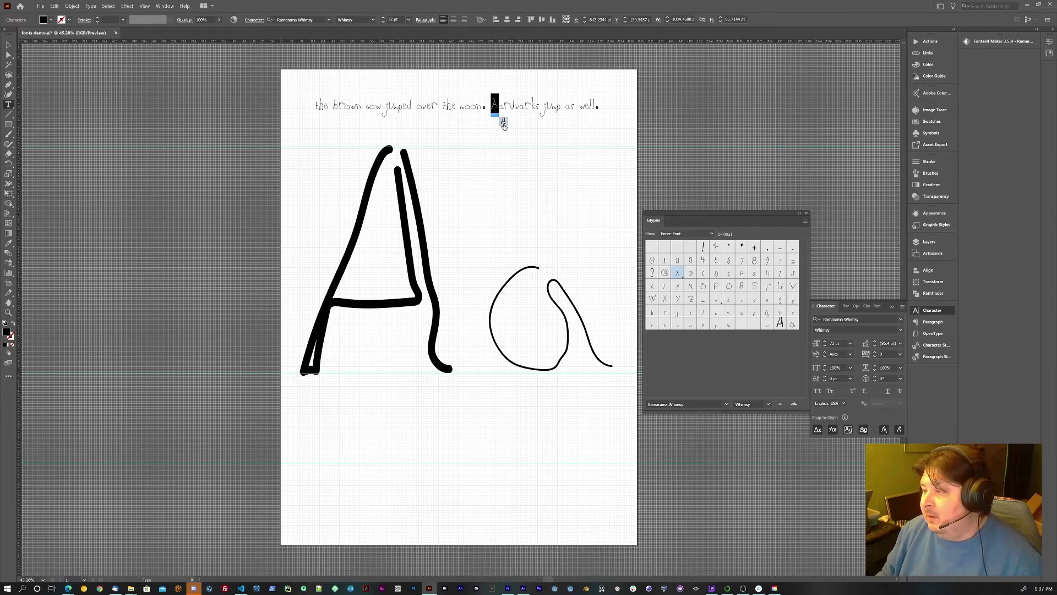
{"action": "left_click", "coordinate": [504, 122]}
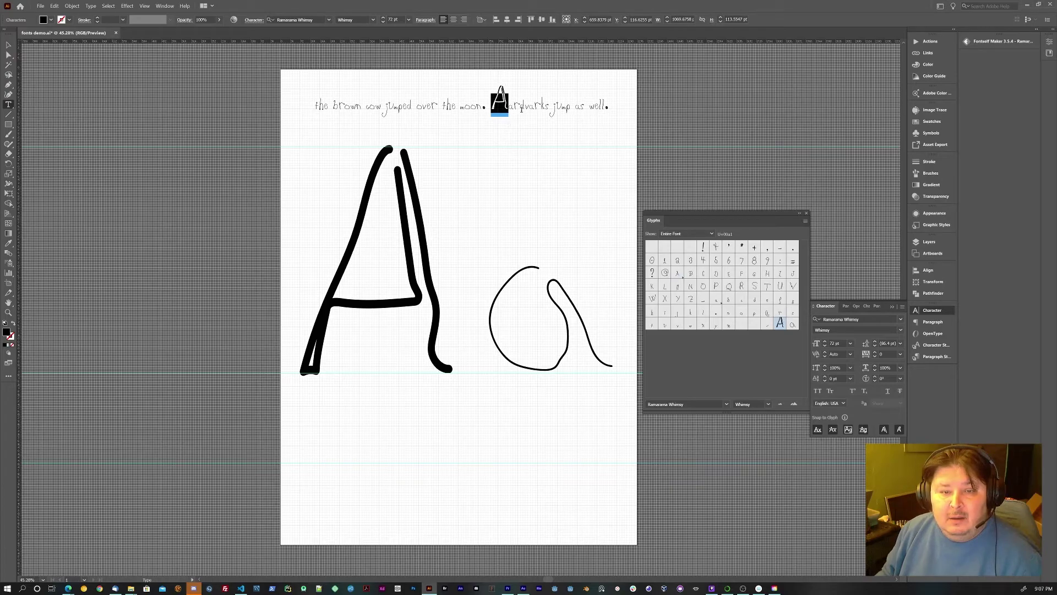
{"action": "left_click", "coordinate": [511, 106]}
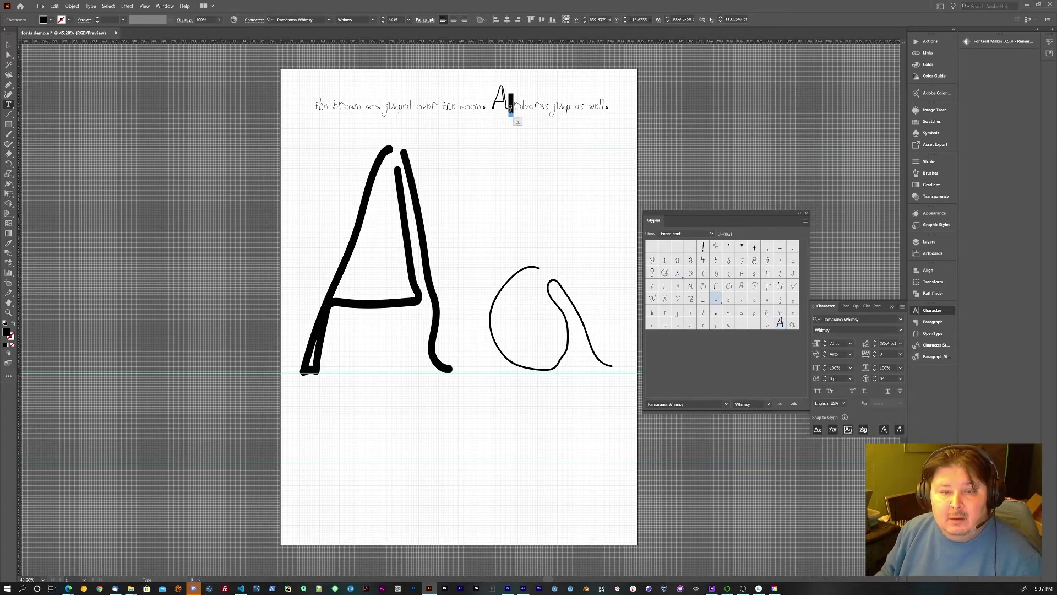
{"action": "left_click", "coordinate": [517, 122]}
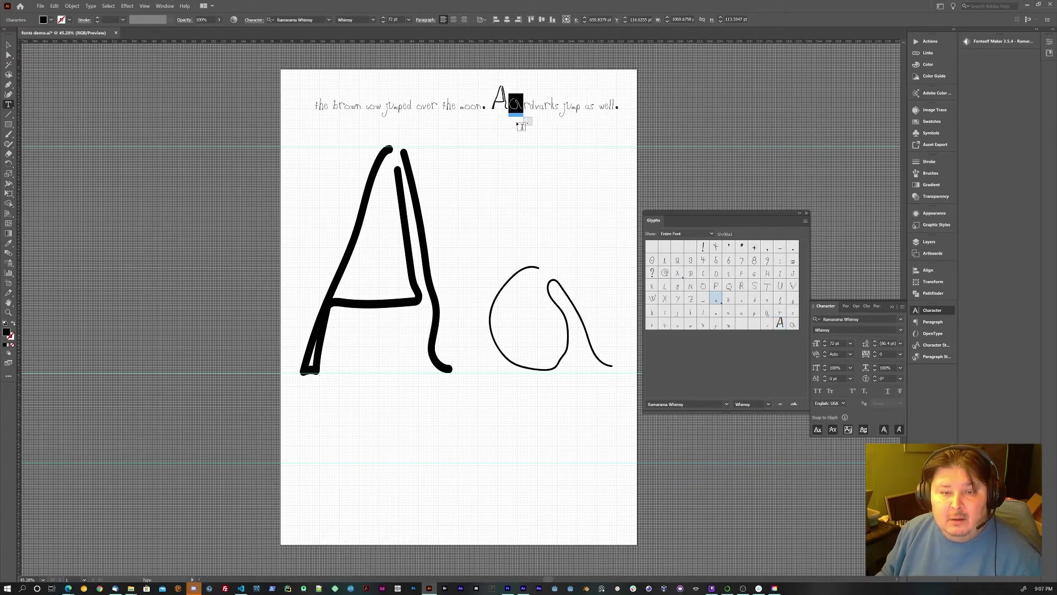
{"action": "left_click", "coordinate": [539, 152]}
{"action": "left_click_drag", "start_coordinate": [491, 104], "coordinate": [524, 105]}
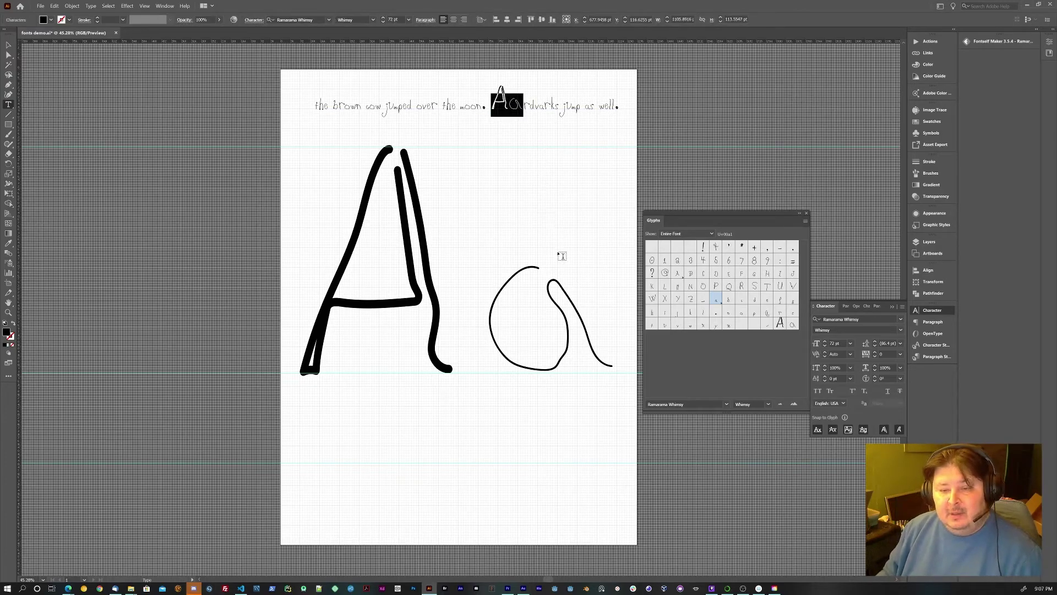